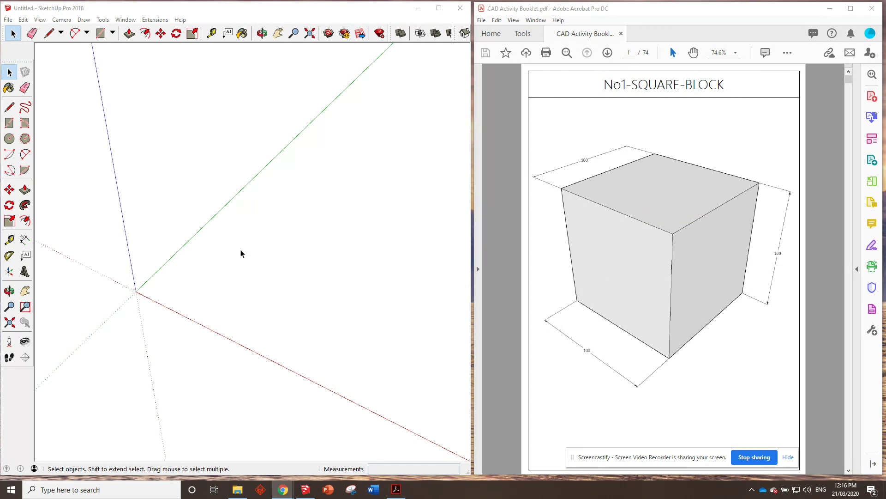
# Draw a trial square from the axis origin with the Rectangle tool, then undo it.
pyautogui.click(249, 17)
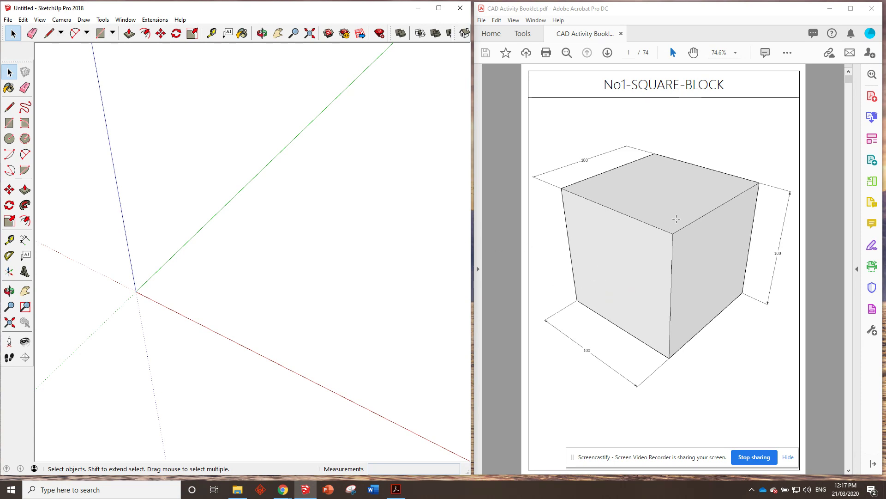
pyautogui.scroll(-4, 675, 220)
pyautogui.scroll(4, 675, 219)
pyautogui.click(8, 123)
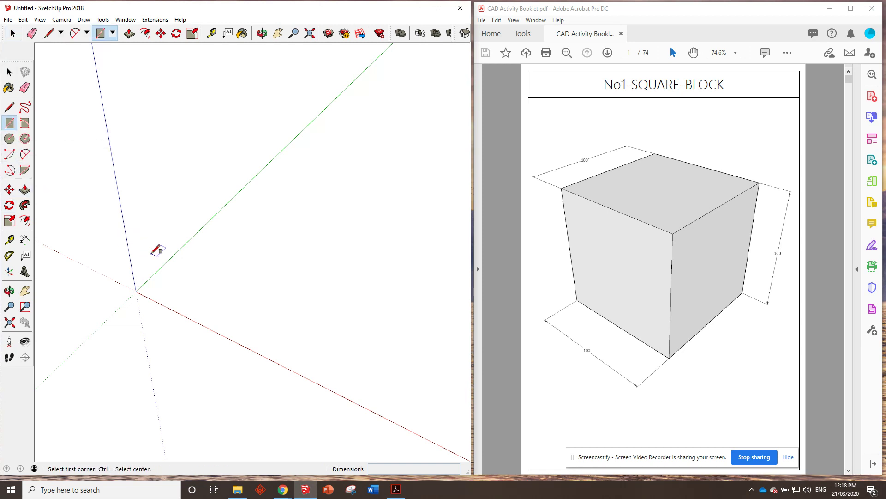
pyautogui.click(135, 291)
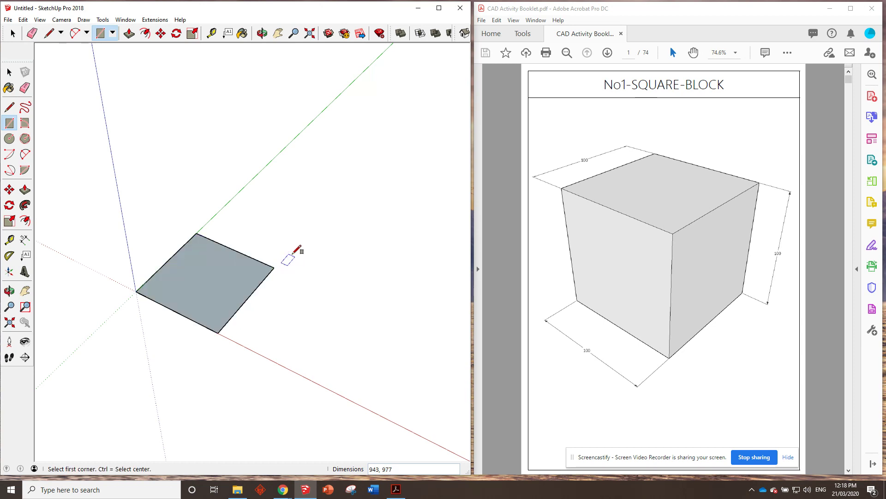
pyautogui.click(274, 268)
pyautogui.hotkey('ctrl', 'z')
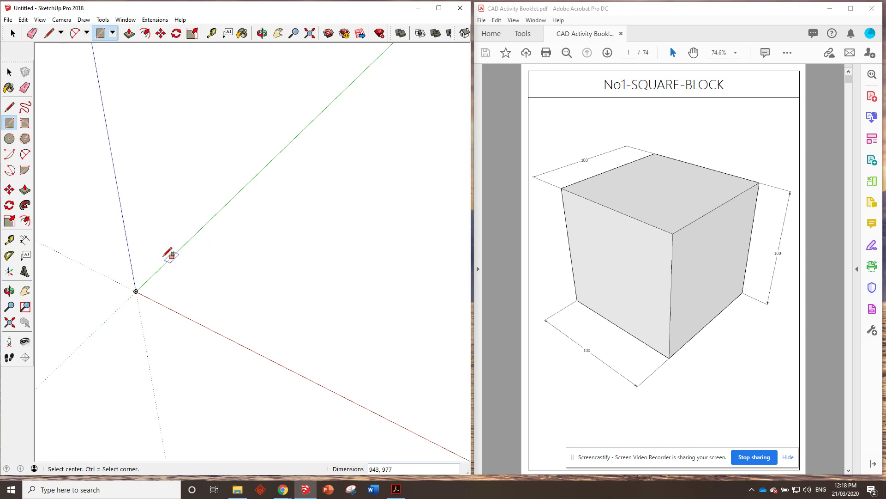
# Start another rectangle at the origin, toggle between corner and centre modes, then cancel it.
pyautogui.click(136, 291)
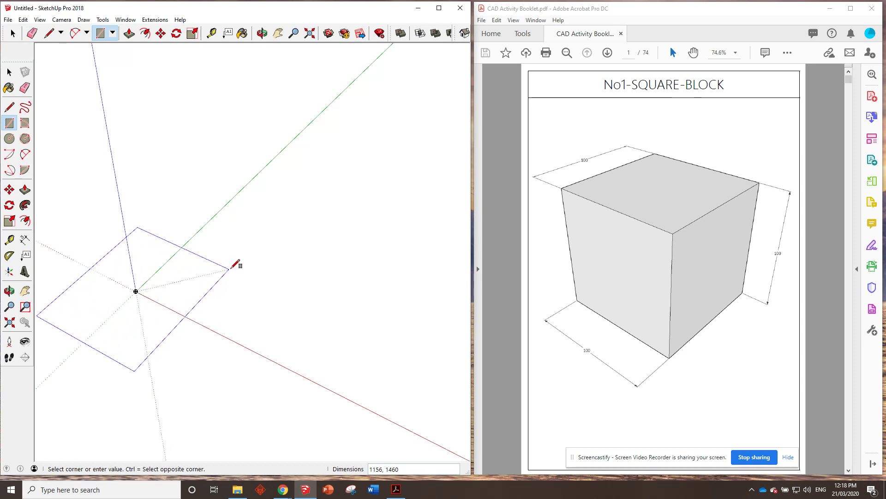
pyautogui.press('ctrl')
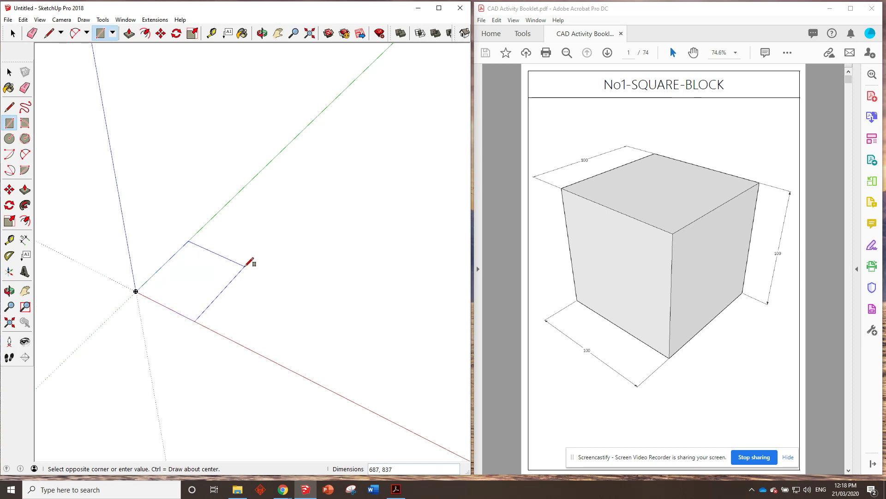
pyautogui.press('ctrl')
pyautogui.press('ctrl')
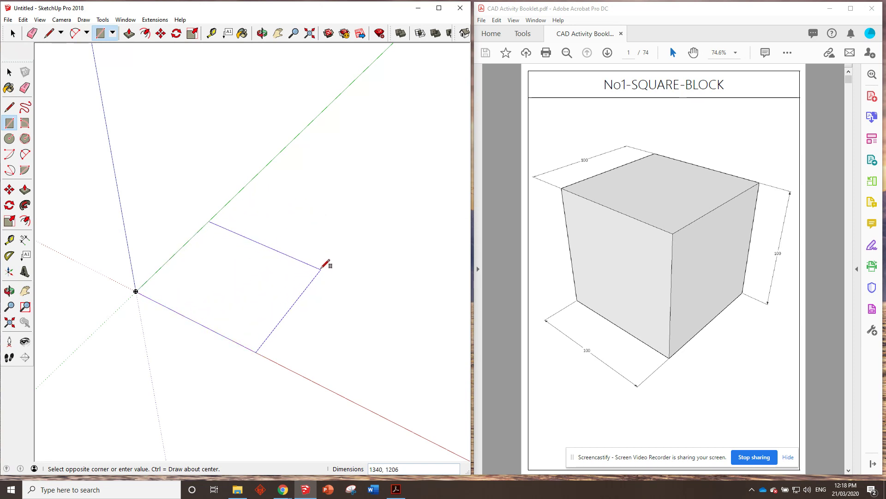
pyautogui.press('Escape')
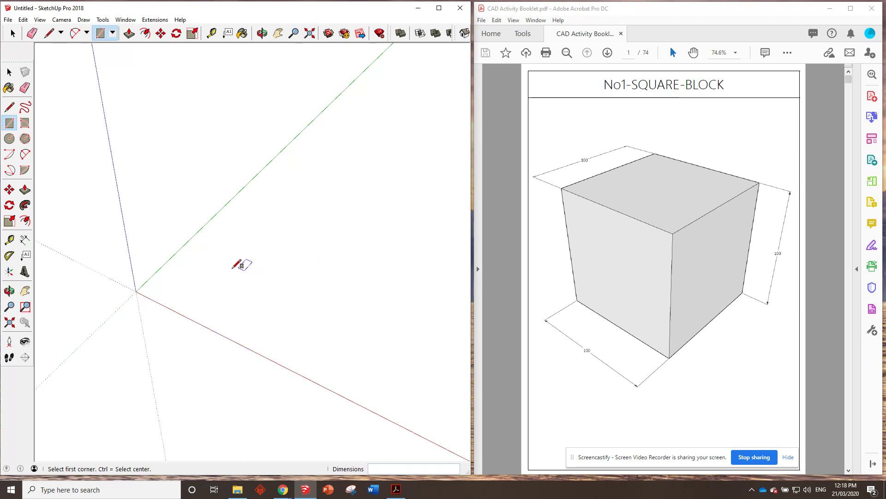
# Anchor a rectangle at the origin and enter 100,100 to create the square face.
pyautogui.click(137, 291)
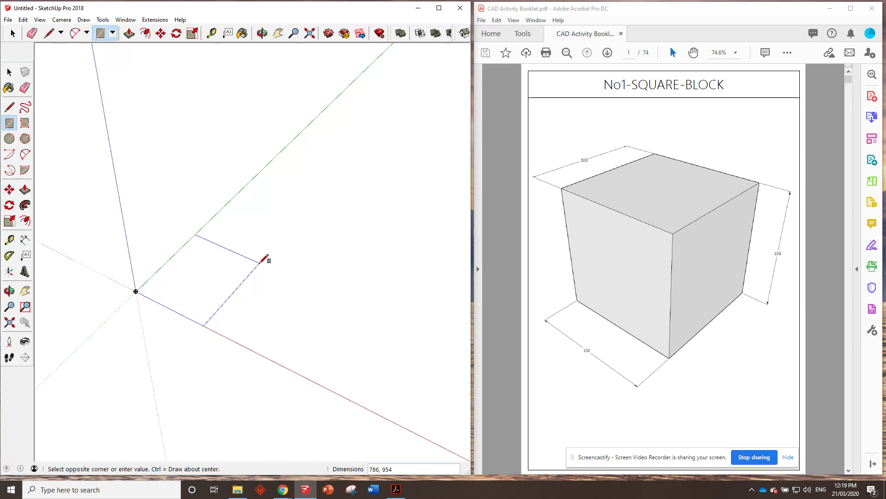
pyautogui.write('100,100')
pyautogui.press('Return')
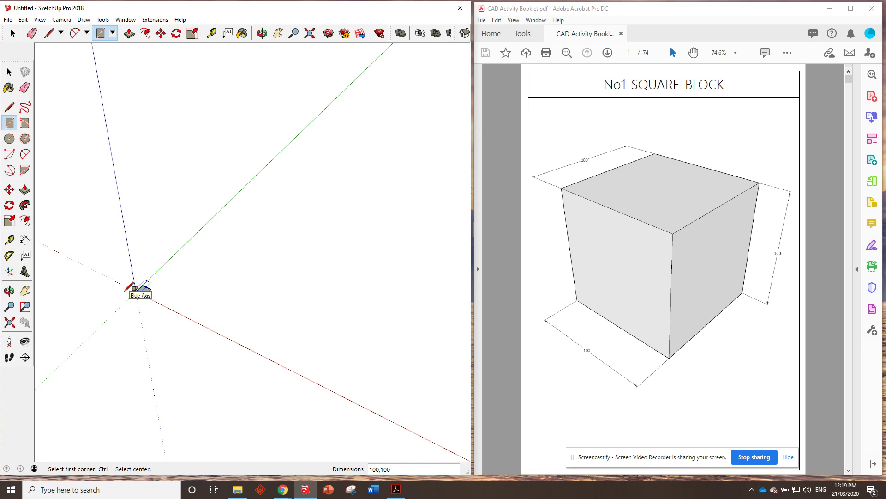
pyautogui.scroll(2, 136, 289)
pyautogui.scroll(5, 134, 289)
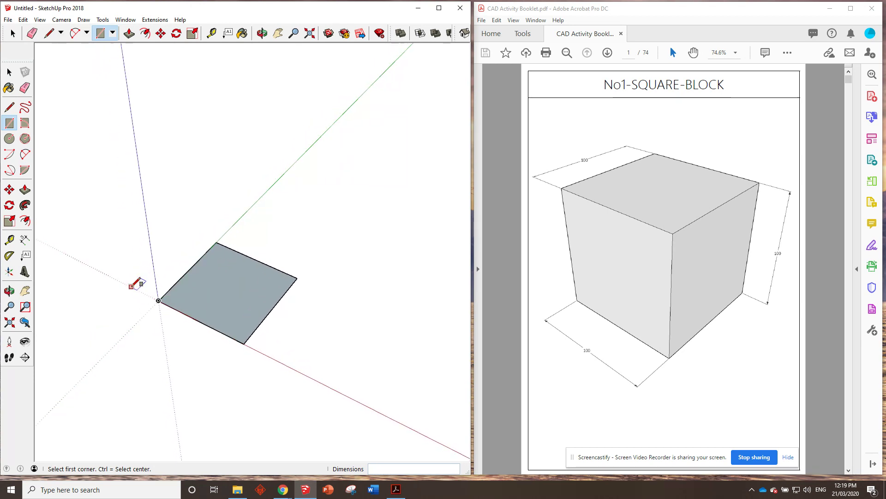
pyautogui.scroll(1, 173, 300)
pyautogui.scroll(-6, 184, 298)
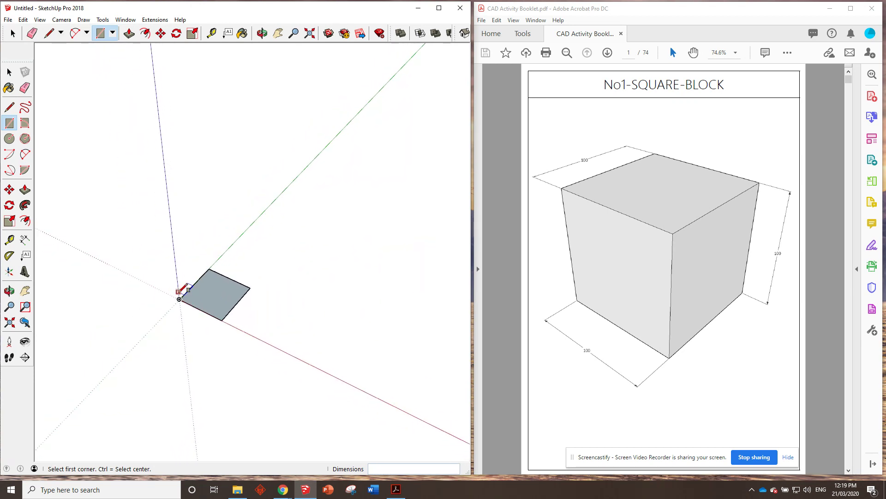
# Zoom in and out around the square face near the origin.
pyautogui.click(9, 306)
pyautogui.moveTo(169, 265); pyautogui.dragTo(220, 282)
pyautogui.scroll(1, 218, 181)
pyautogui.scroll(1, 118, 275)
pyautogui.scroll(1, 289, 313)
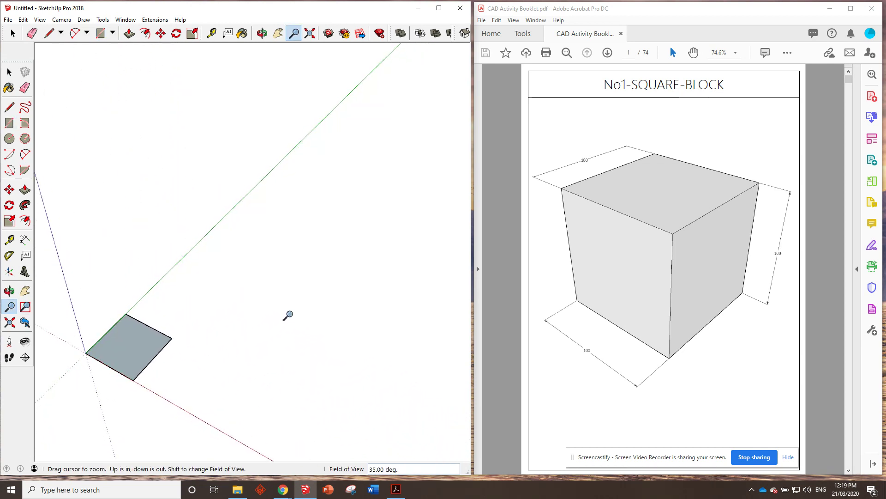
pyautogui.scroll(2, 361, 237)
pyautogui.moveTo(361, 237)
pyautogui.mouseDown()
pyautogui.moveTo(108, 386)
pyautogui.moveTo(88, 336)
pyautogui.moveTo(158, 382)
pyautogui.mouseUp()
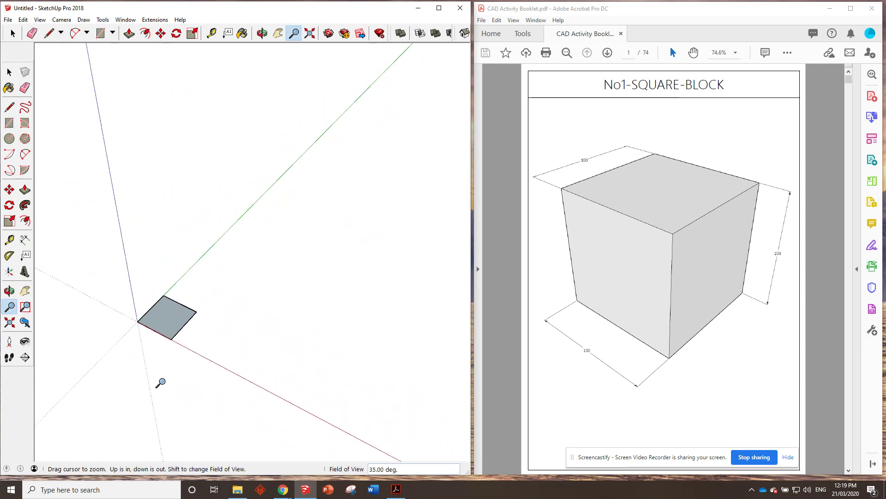
pyautogui.scroll(-2, 291, 327)
pyautogui.scroll(-1, 332, 318)
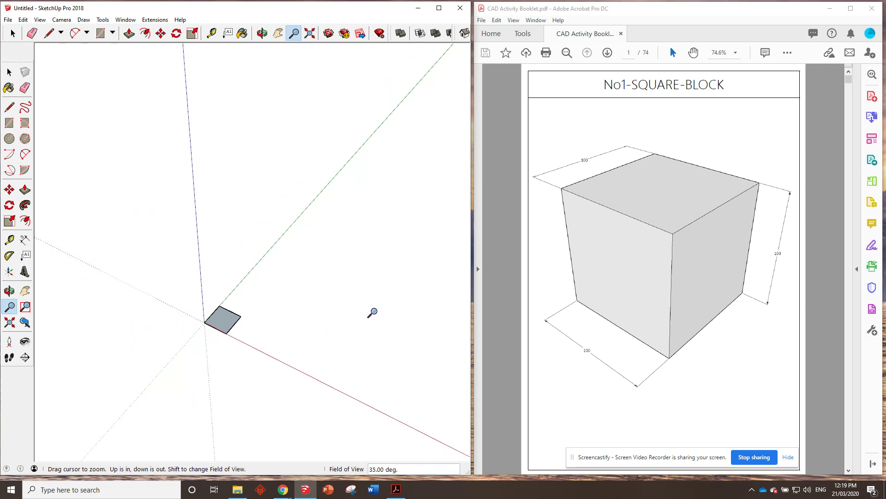
pyautogui.scroll(5, 88, 323)
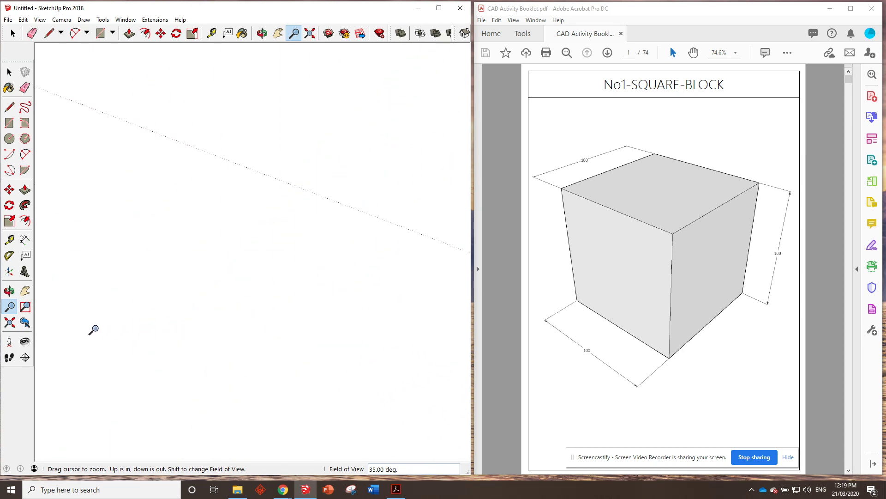
pyautogui.scroll(-1, 368, 253)
pyautogui.scroll(1, 204, 198)
pyautogui.scroll(-1, 192, 223)
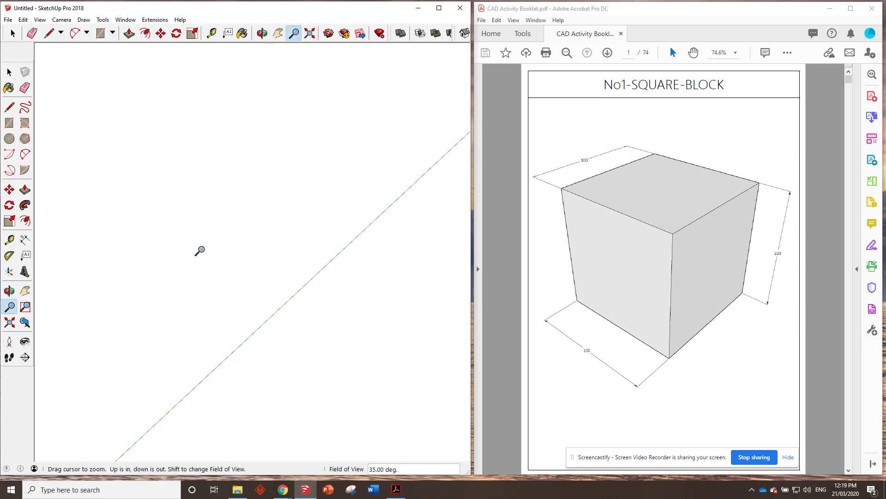
# Zoom to extents and orbit down to a lower, flatter view of the square.
pyautogui.click(10, 324)
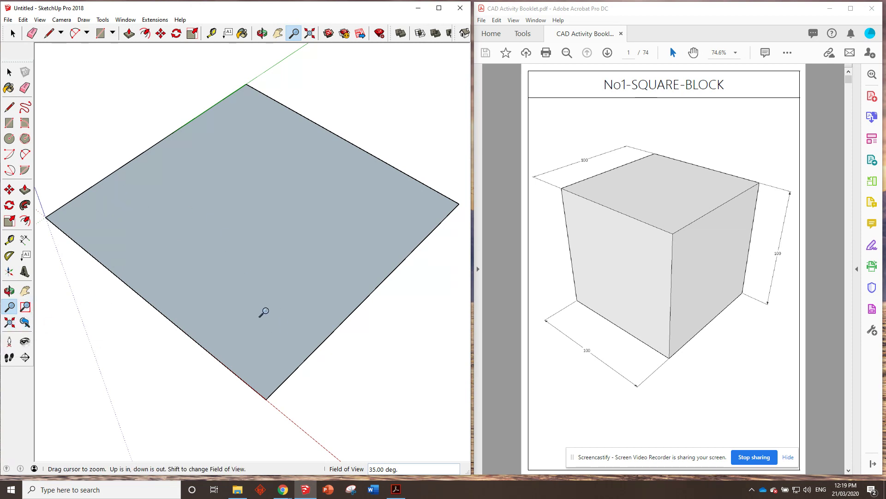
pyautogui.scroll(-1, 381, 411)
pyautogui.scroll(-1, 382, 411)
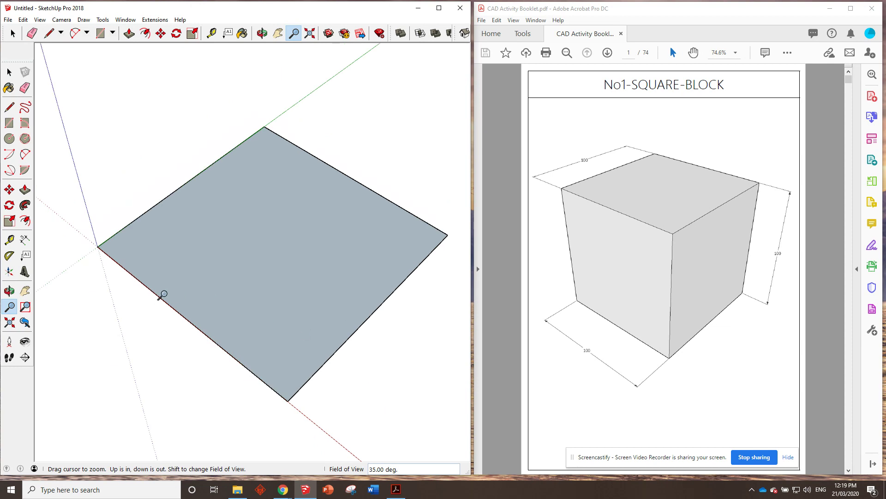
pyautogui.scroll(-3, 166, 291)
pyautogui.scroll(-1, 256, 286)
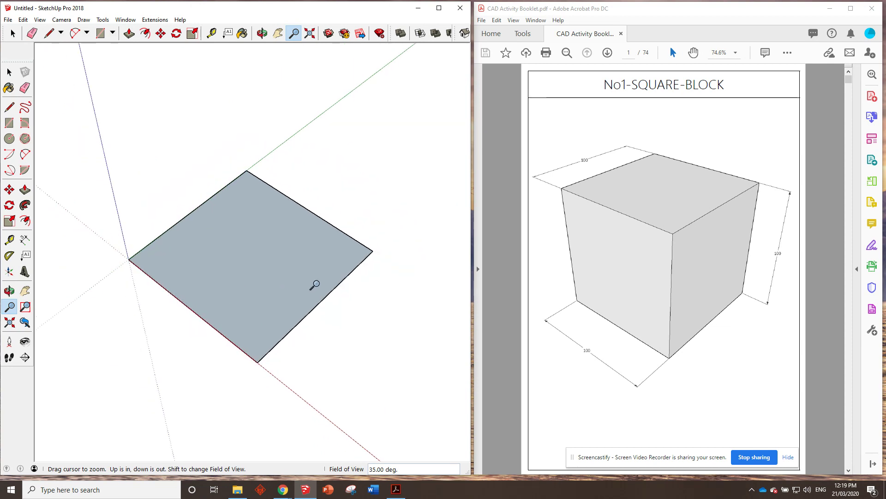
pyautogui.moveTo(313, 283); pyautogui.dragTo(318, 209, button='middle')
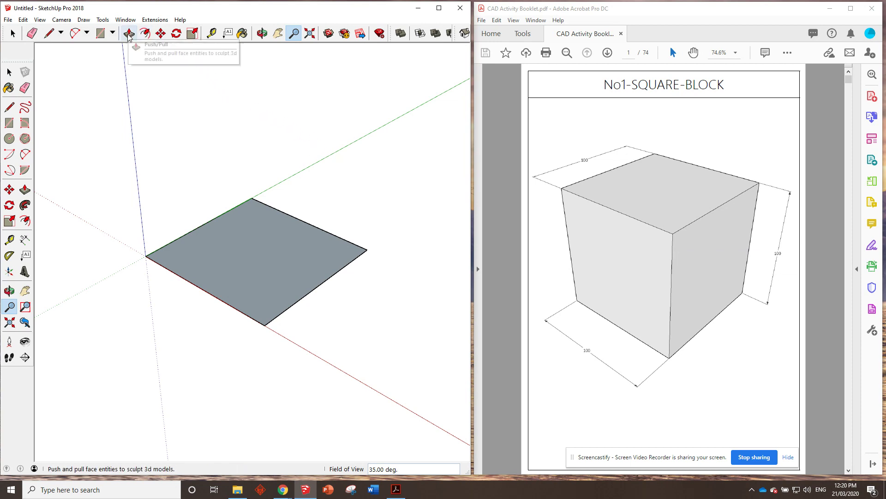
# Try a Push/Pull extrusion of the square to height 52, then undo it.
pyautogui.click(25, 189)
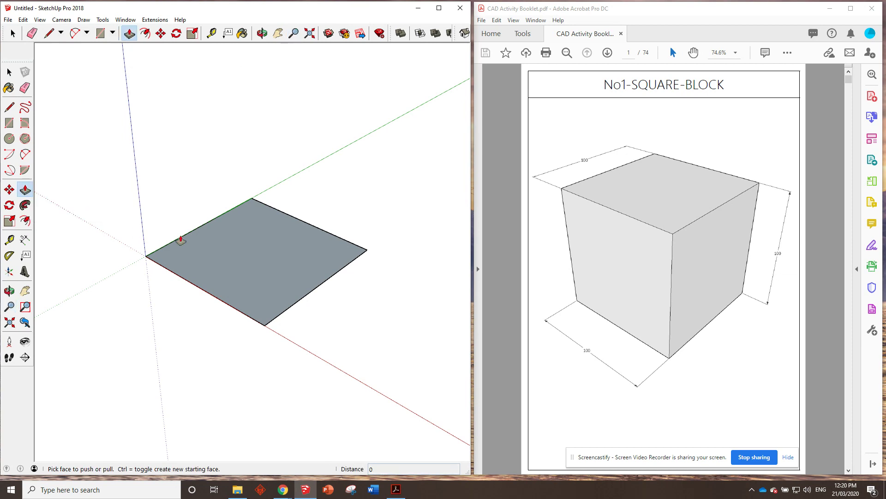
pyautogui.click(256, 267)
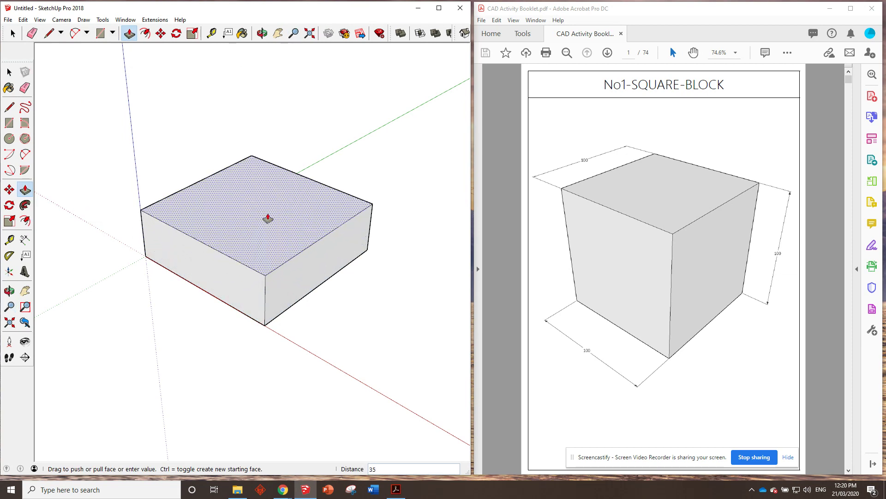
pyautogui.click(373, 169)
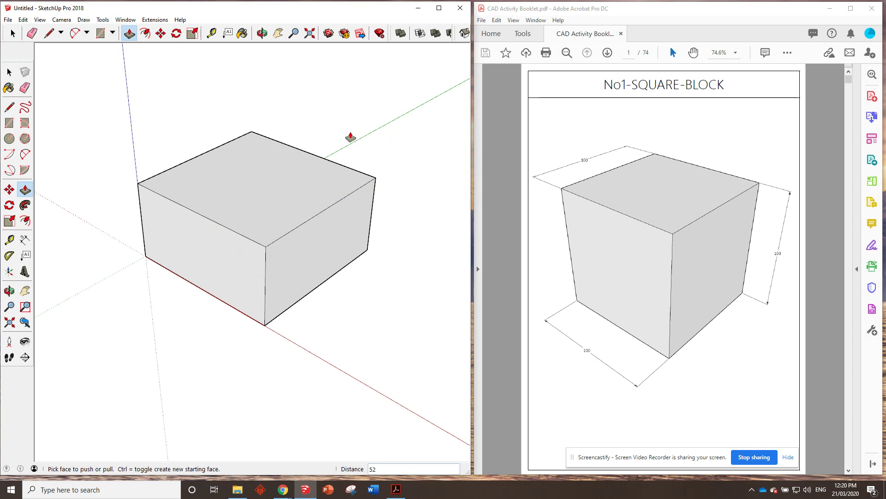
pyautogui.hotkey('ctrl', 'z')
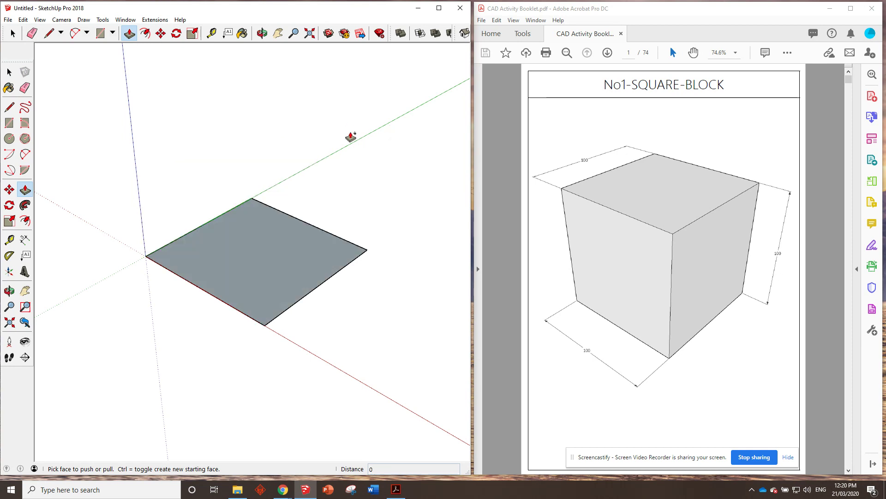
# Push/Pull the square up exactly 100 into a cube and orbit to inspect it.
pyautogui.click(254, 259)
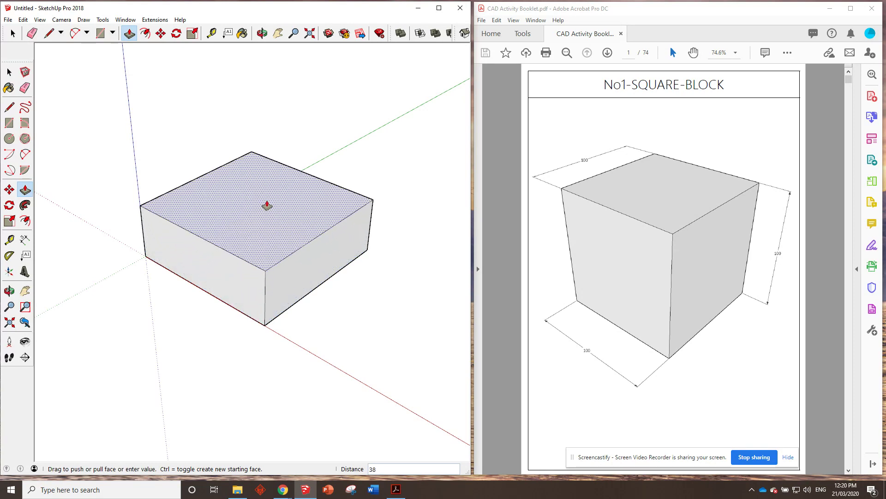
pyautogui.click(270, 190)
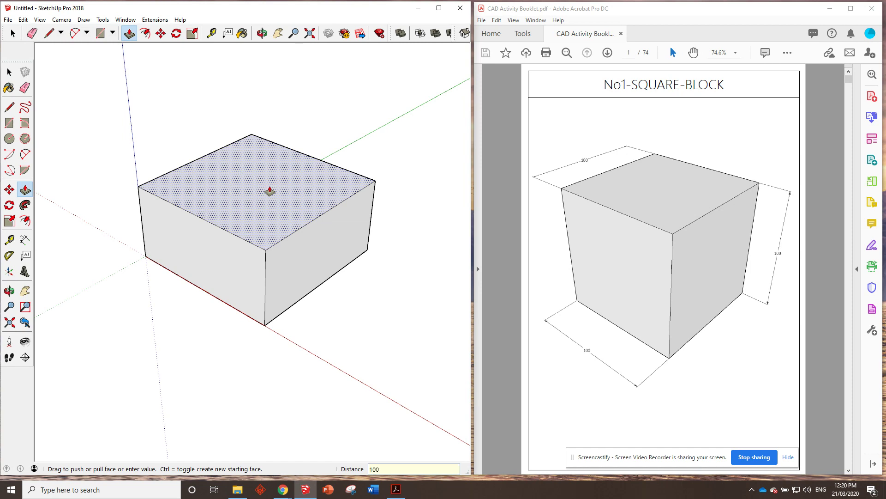
pyautogui.press('Return')
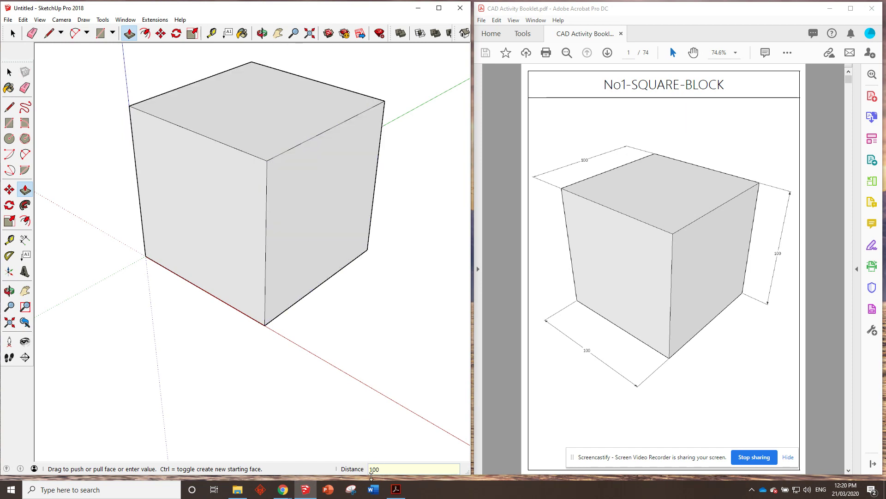
pyautogui.scroll(5, 257, 373)
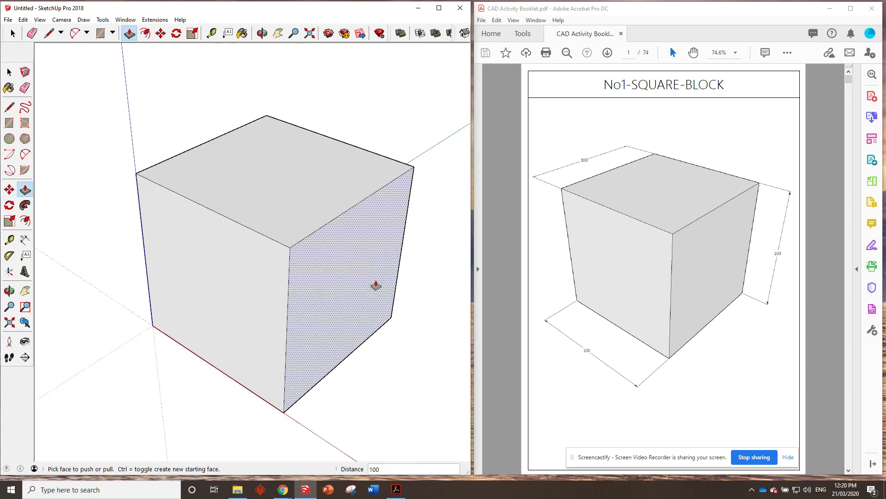
pyautogui.scroll(1, 422, 323)
pyautogui.moveTo(283, 296)
pyautogui.mouseDown(button='middle')
pyautogui.moveTo(270, 243)
pyautogui.moveTo(297, 287)
pyautogui.mouseUp(button='middle')
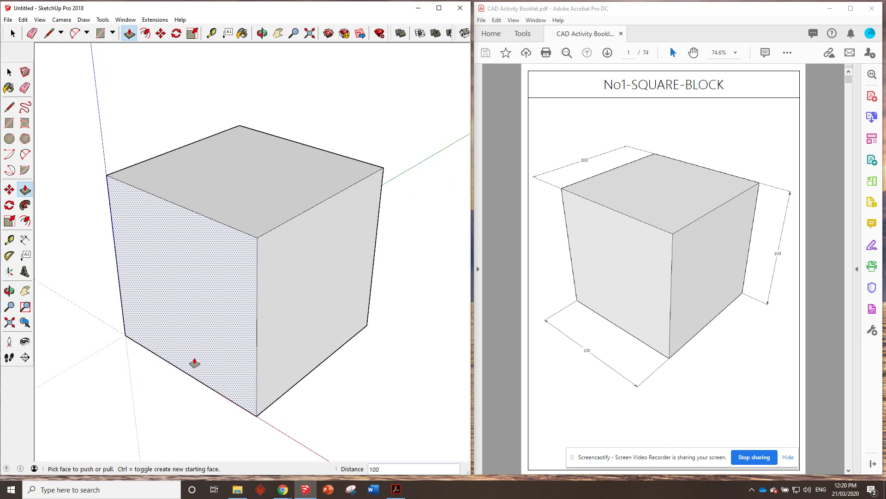
pyautogui.moveTo(293, 113); pyautogui.dragTo(271, 151, button='middle')
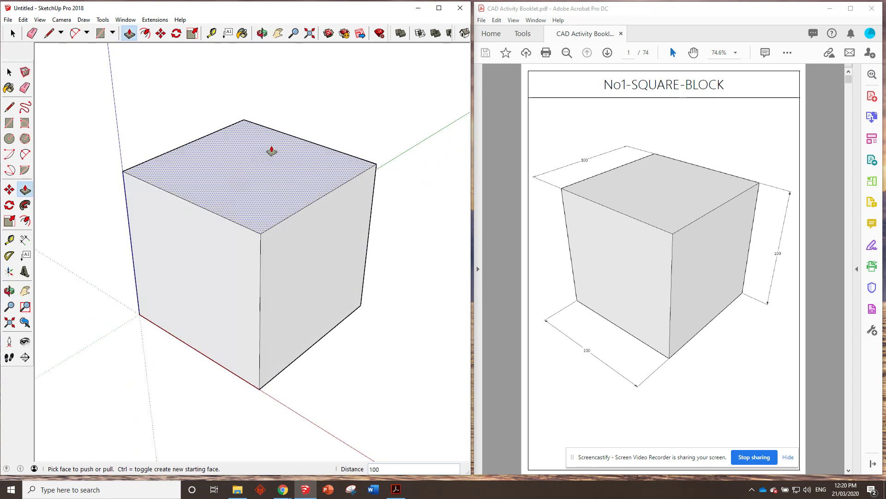
# With the Paint Bucket on the Colors collection, paint the cube's left face bright red.
pyautogui.click(244, 36)
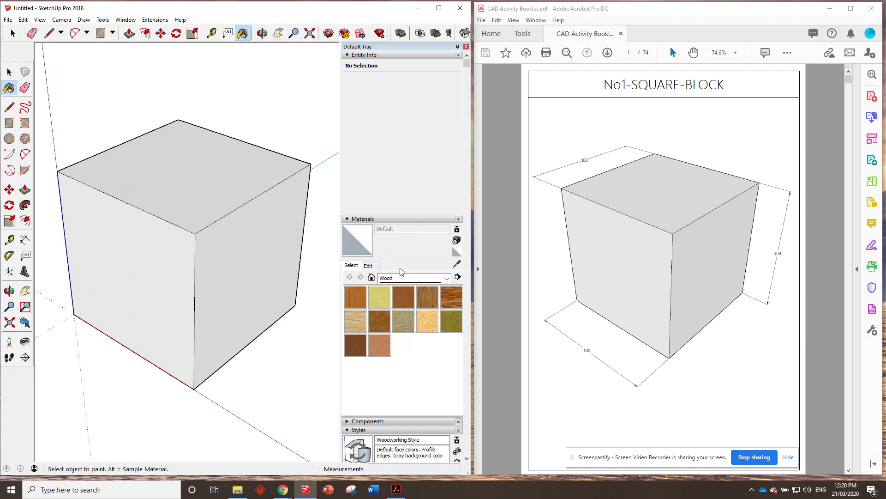
pyautogui.click(413, 279)
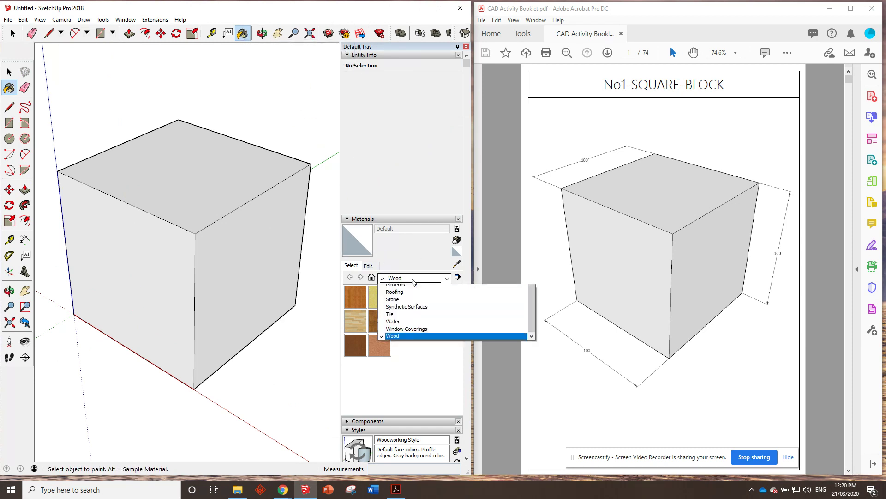
pyautogui.click(407, 309)
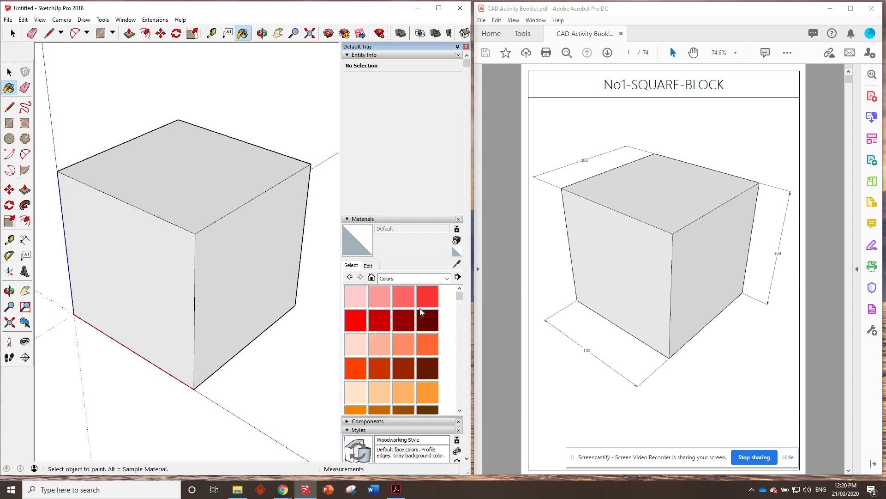
pyautogui.click(356, 320)
pyautogui.click(177, 260)
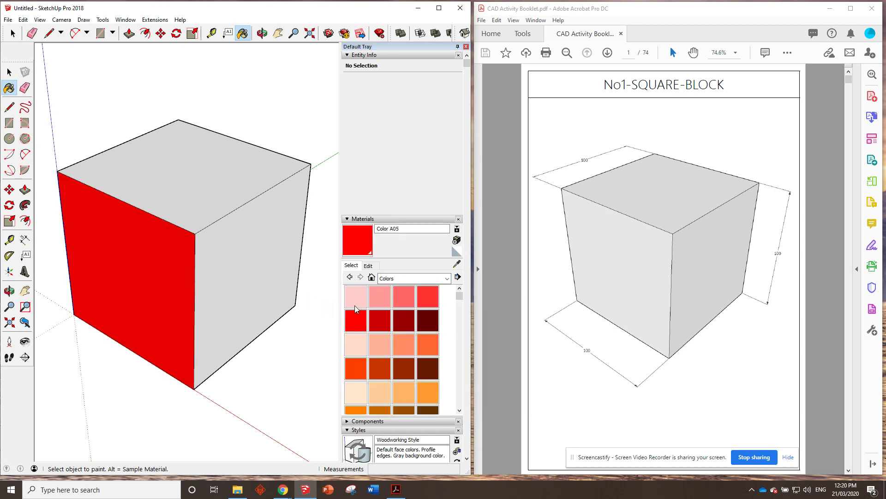
# Paint the cube's top and right faces a lighter pink-red.
pyautogui.click(217, 173)
pyautogui.click(380, 298)
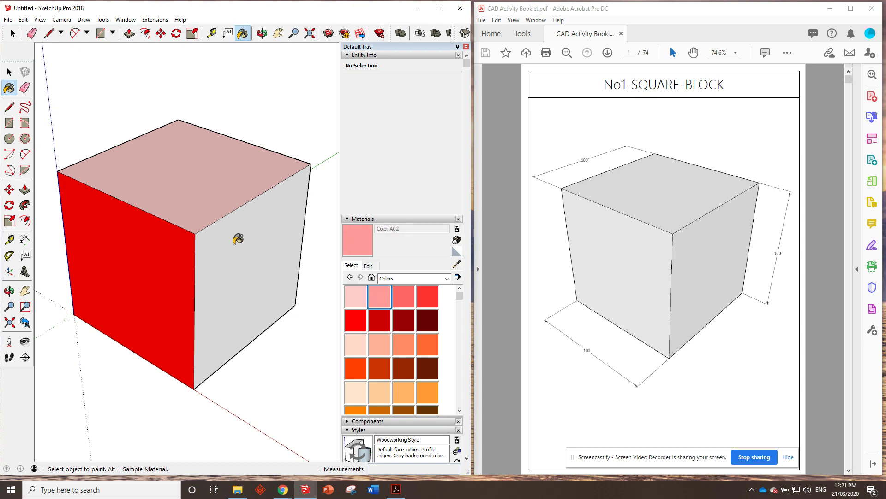
pyautogui.click(246, 245)
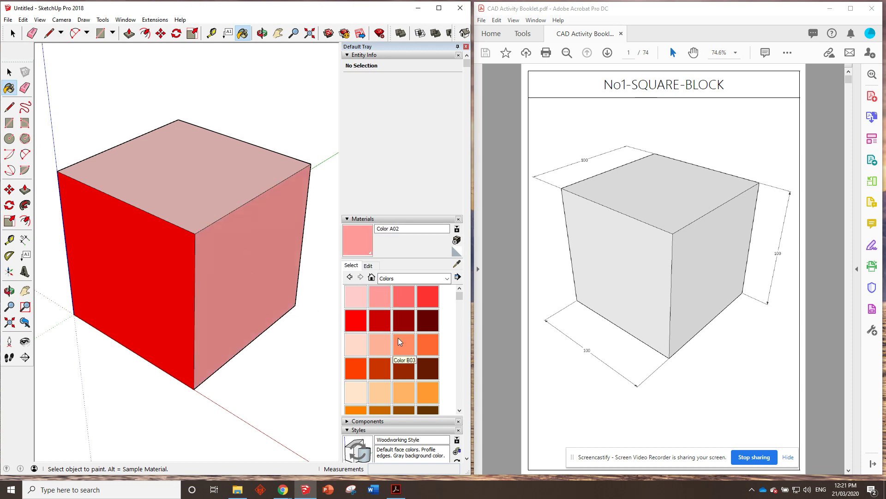
pyautogui.click(400, 278)
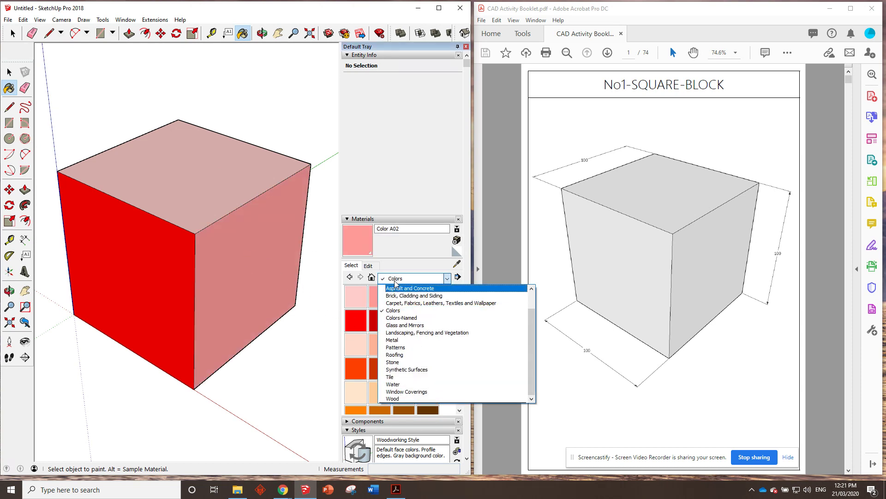
pyautogui.click(408, 286)
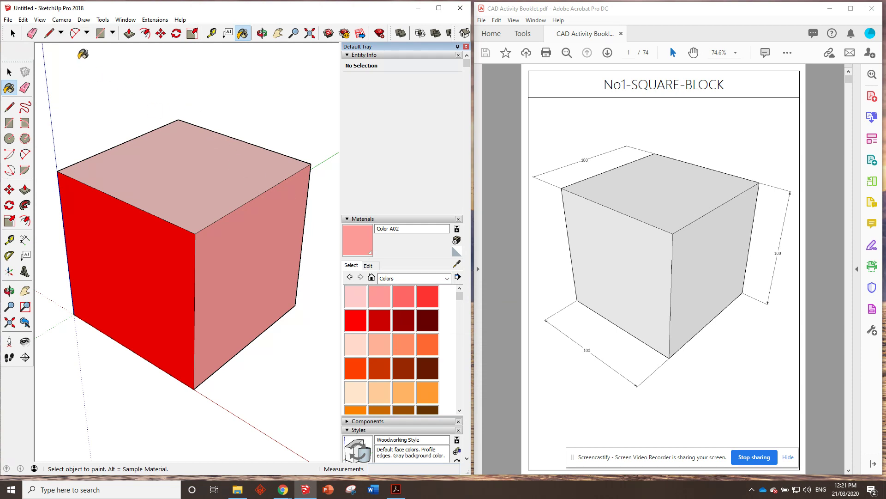
# Start a Save and browse to Google Drive File Stream > My Drive > CAD Activities.
pyautogui.click(9, 20)
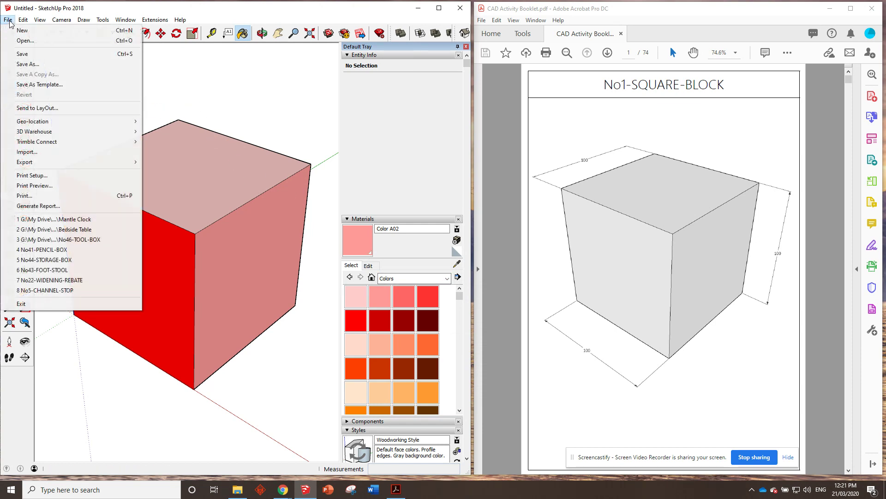
pyautogui.click(35, 54)
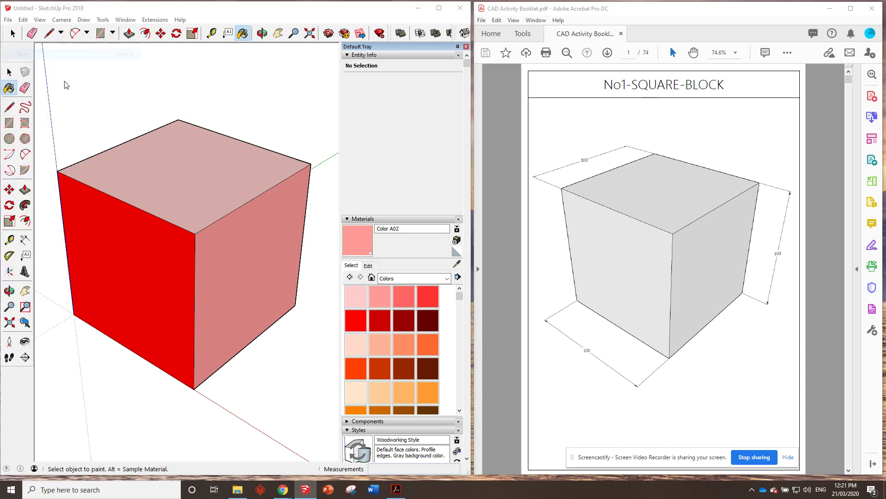
pyautogui.scroll(-1, 62, 170)
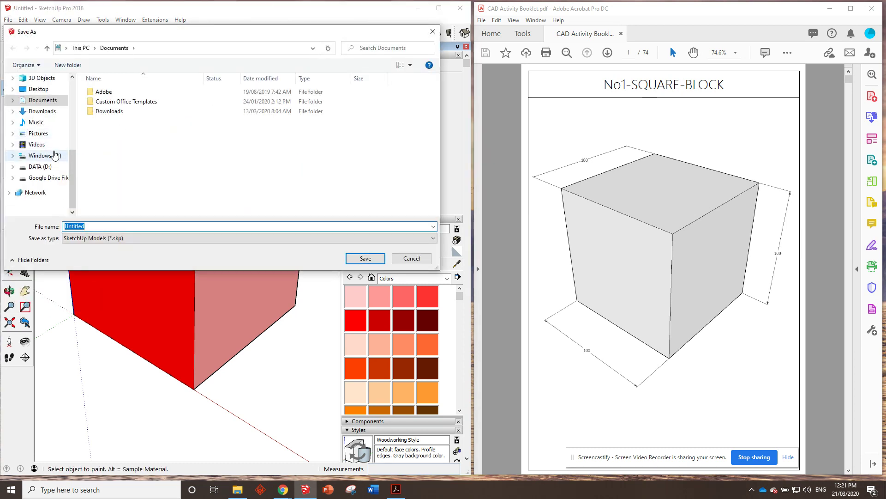
pyautogui.click(44, 180)
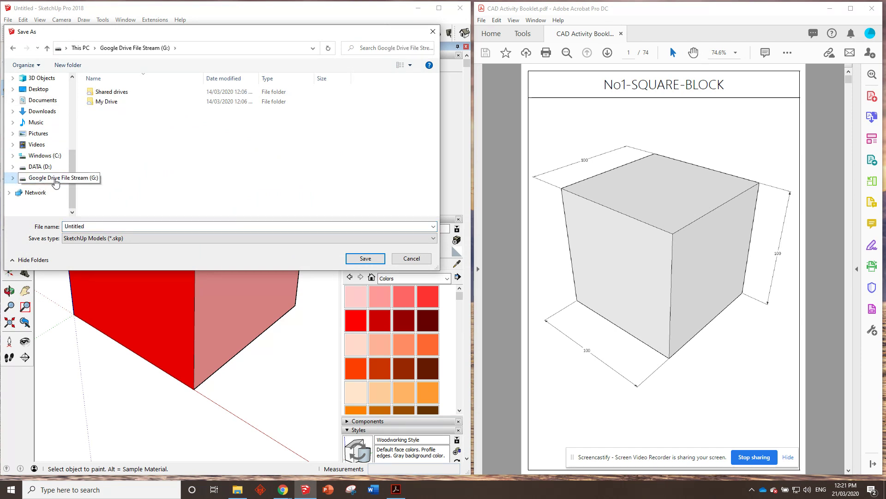
pyautogui.doubleClick(109, 102)
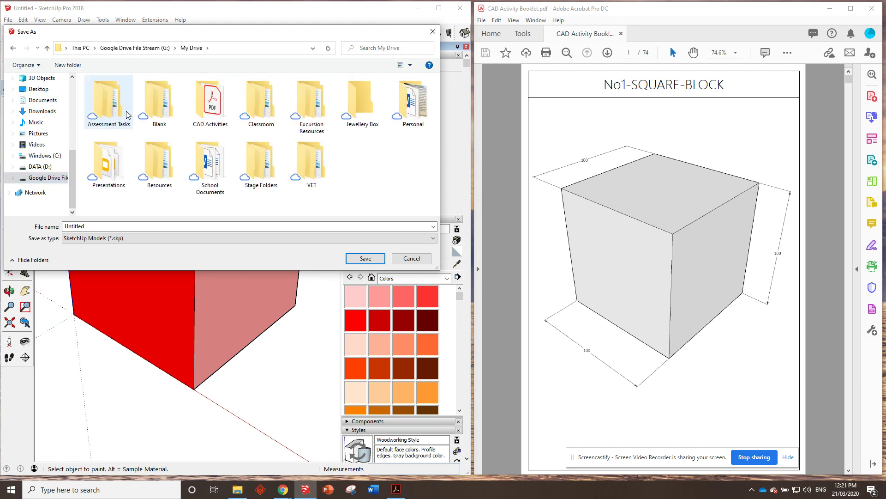
pyautogui.click(212, 106)
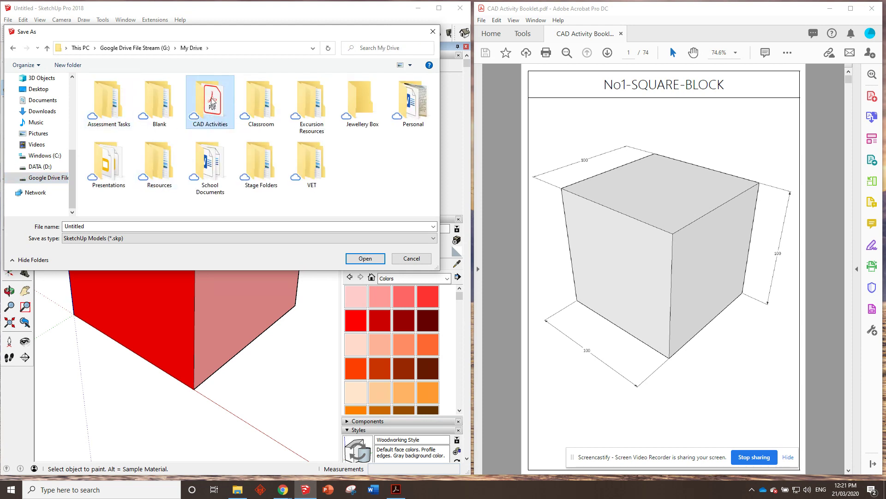
pyautogui.doubleClick(211, 108)
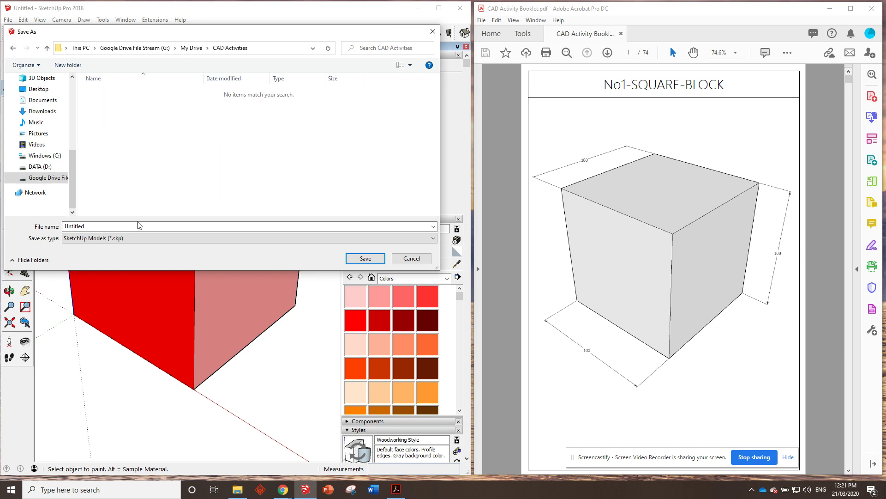
# Name the file No1-CARRIAGE-STOP and save it.
pyautogui.doubleClick(111, 226)
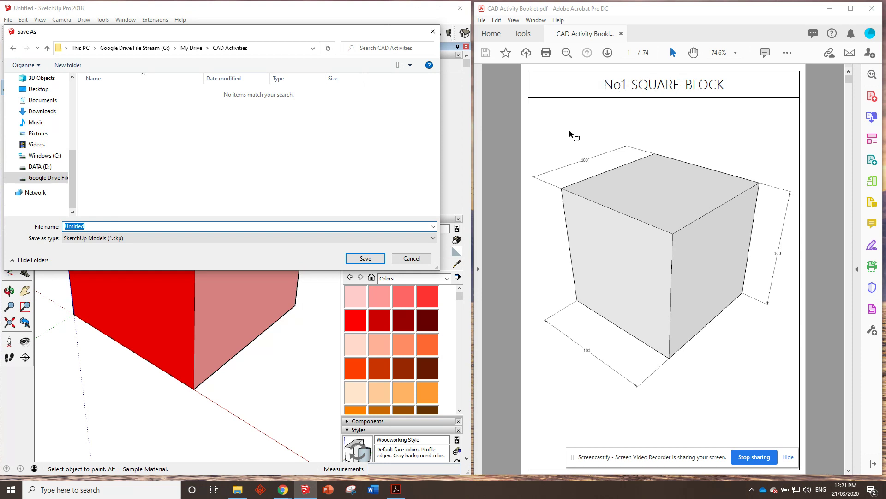
pyautogui.write('No1-C')
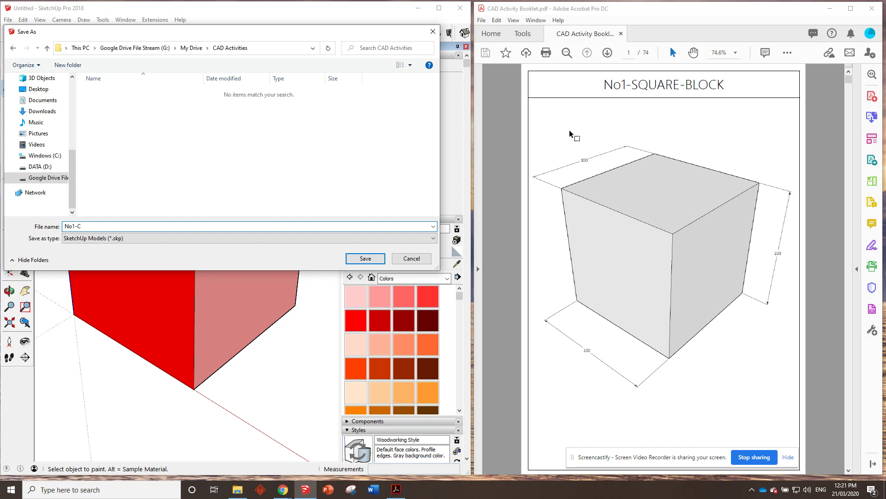
pyautogui.write('ARRIAGE-STOP')
pyautogui.click(383, 259)
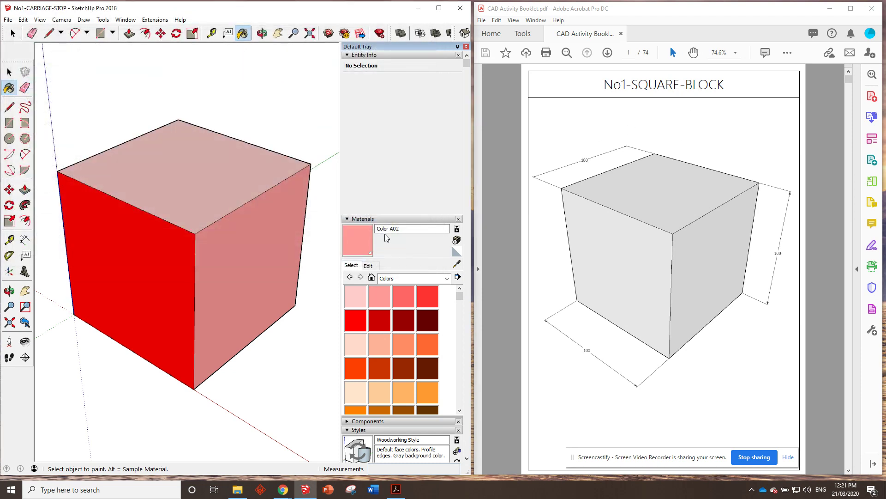
# Close the Default Tray, create a new Untitled model, and scroll the booklet to page 2.
pyautogui.click(466, 47)
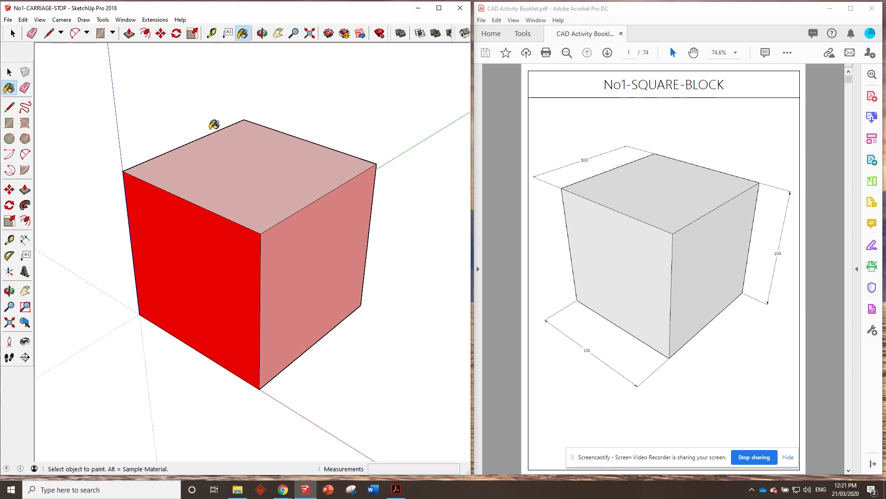
pyautogui.click(9, 21)
pyautogui.click(19, 30)
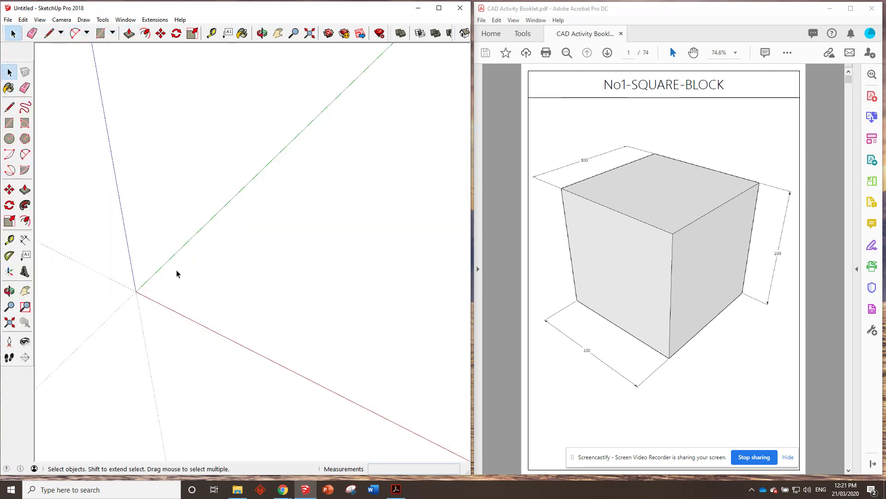
pyautogui.scroll(-1, 619, 146)
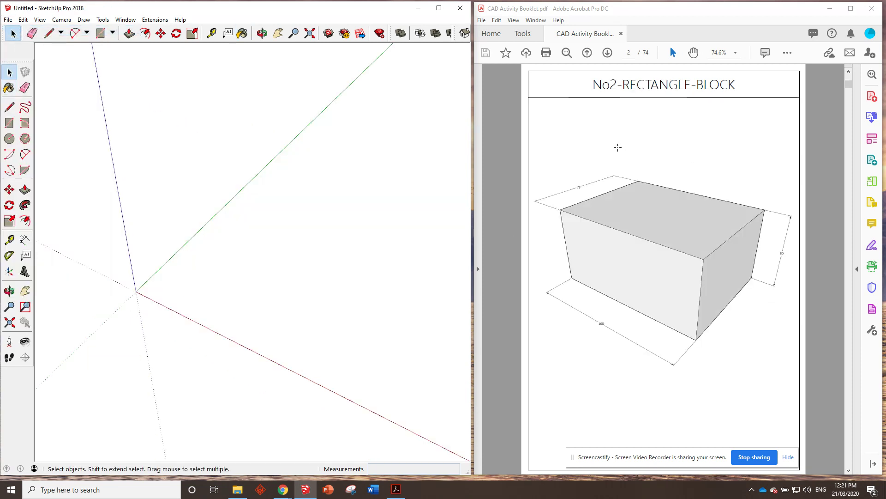